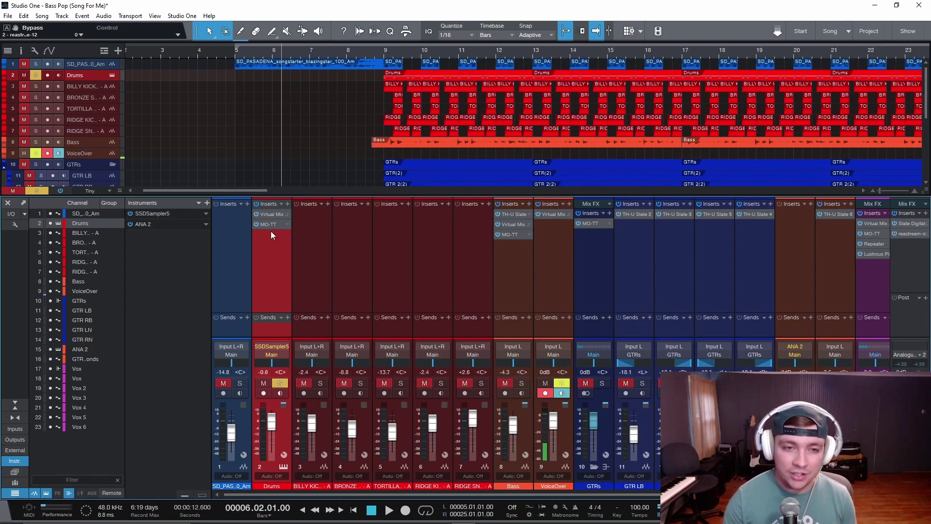
# Open the MO-TT insert on the Drums channel and raise its overall Amount to 100%.
pyautogui.click(270, 224)
pyautogui.moveTo(508, 149); pyautogui.dragTo(490, 114)
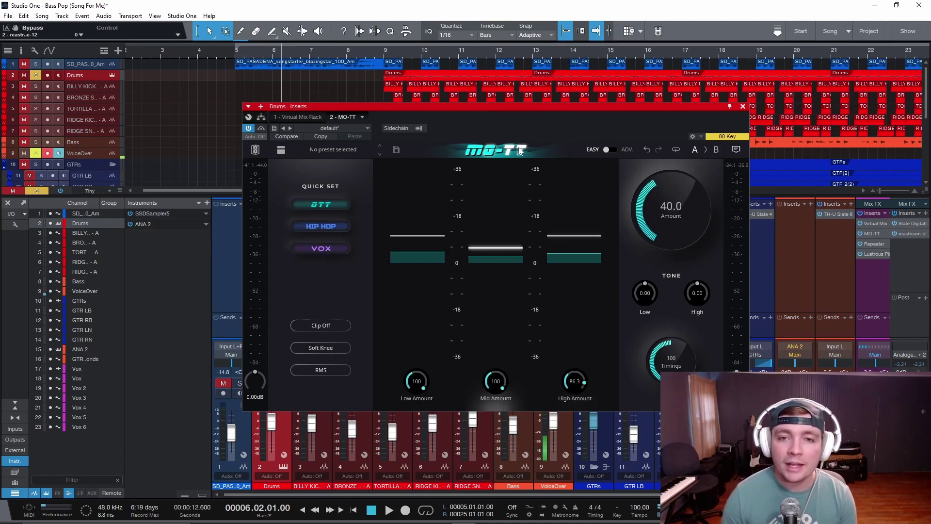
pyautogui.moveTo(516, 108); pyautogui.dragTo(534, 96)
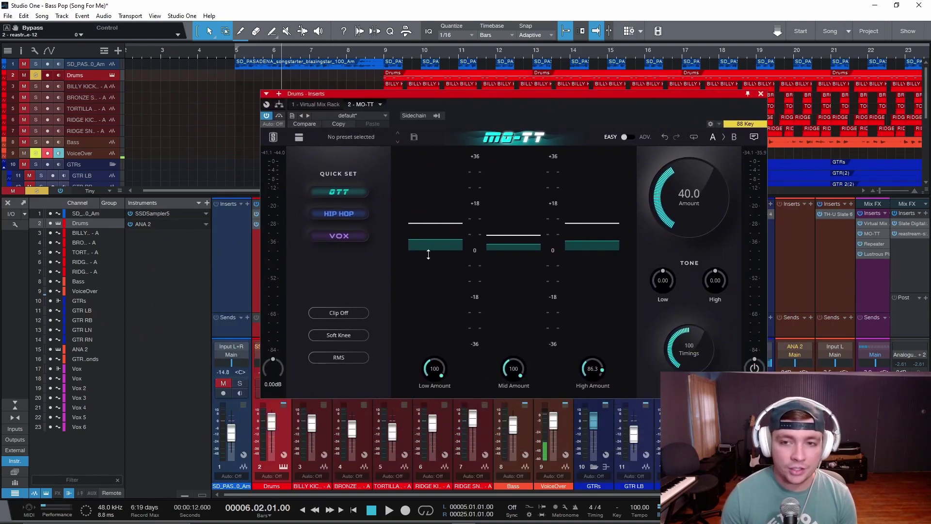
pyautogui.moveTo(637, 220); pyautogui.dragTo(643, 207)
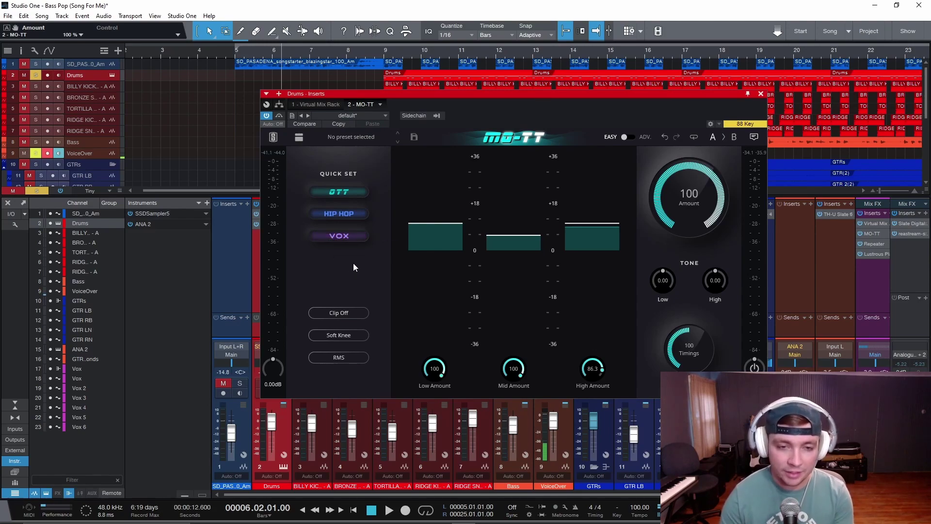
# Audition the soloed drums from bar 9 with MO-TT bypassed, and reactivate the plugin when finished.
pyautogui.moveTo(473, 94); pyautogui.dragTo(554, 140)
pyautogui.click(385, 55)
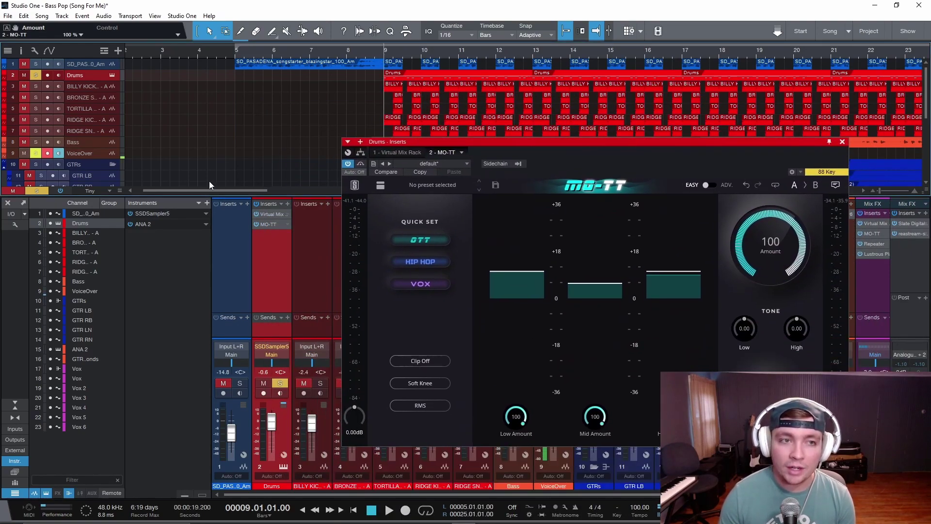
pyautogui.moveTo(481, 144); pyautogui.dragTo(365, 138)
pyautogui.click(306, 151)
pyautogui.press('space')
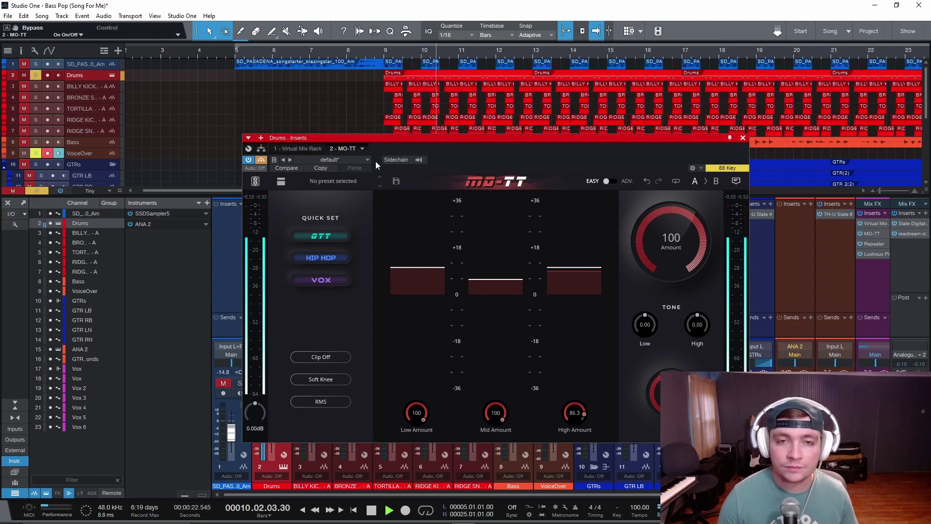
pyautogui.press('space')
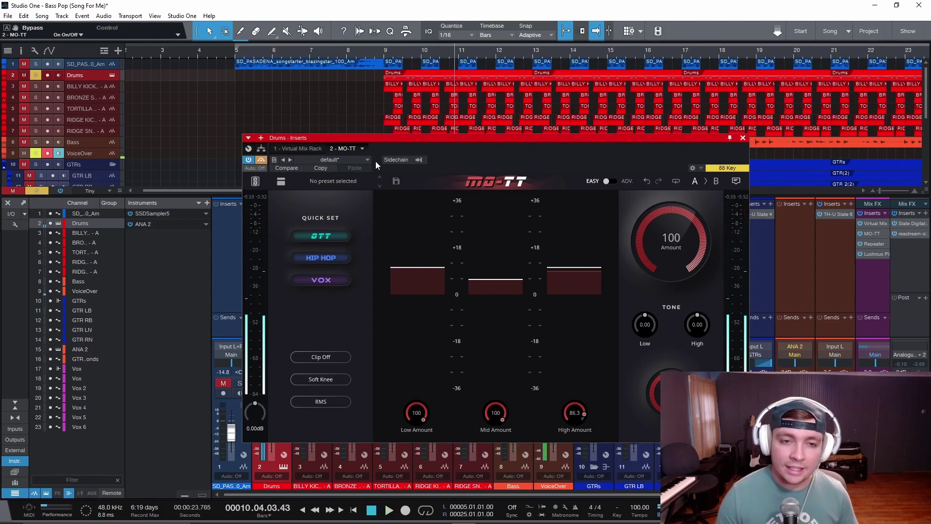
pyautogui.click(261, 159)
pyautogui.moveTo(404, 140); pyautogui.dragTo(373, 153)
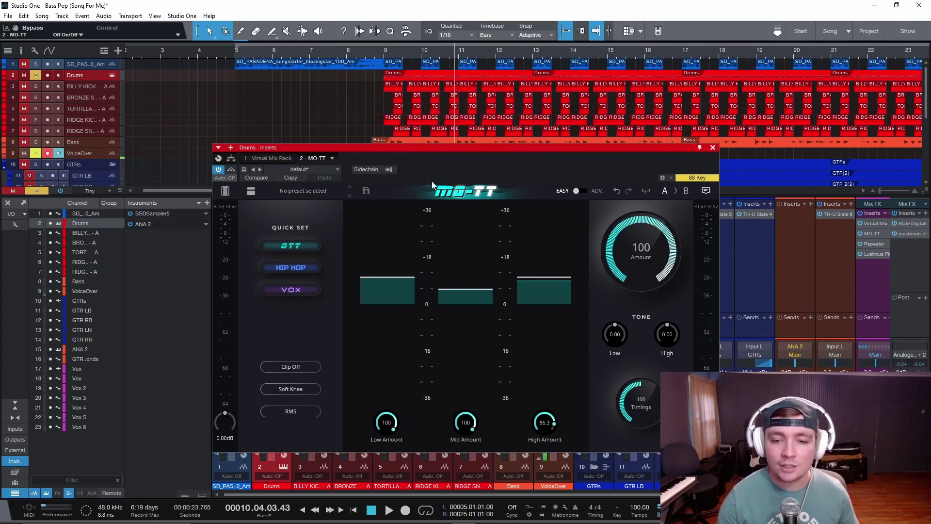
# Set the High Amount in MO-TT to 100% and audition the drums from bar 9.
pyautogui.moveTo(545, 422); pyautogui.dragTo(544, 405)
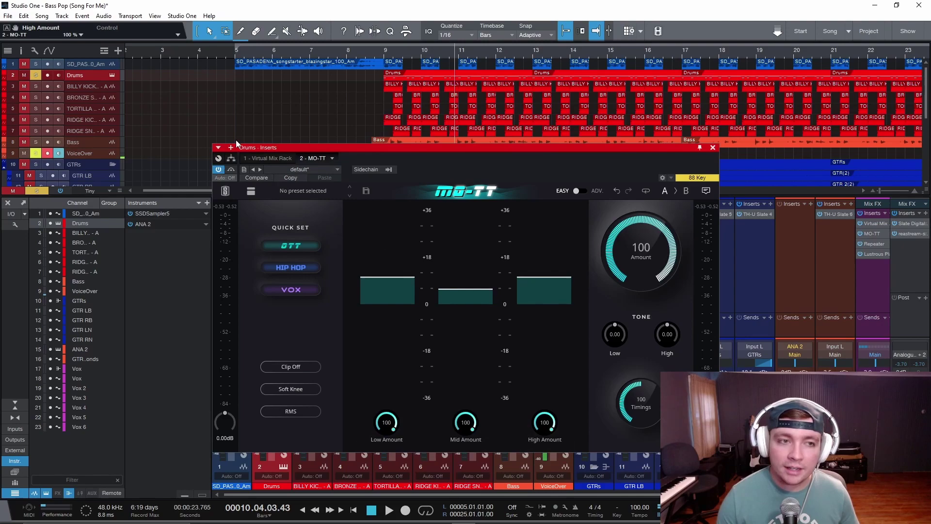
pyautogui.click(372, 53)
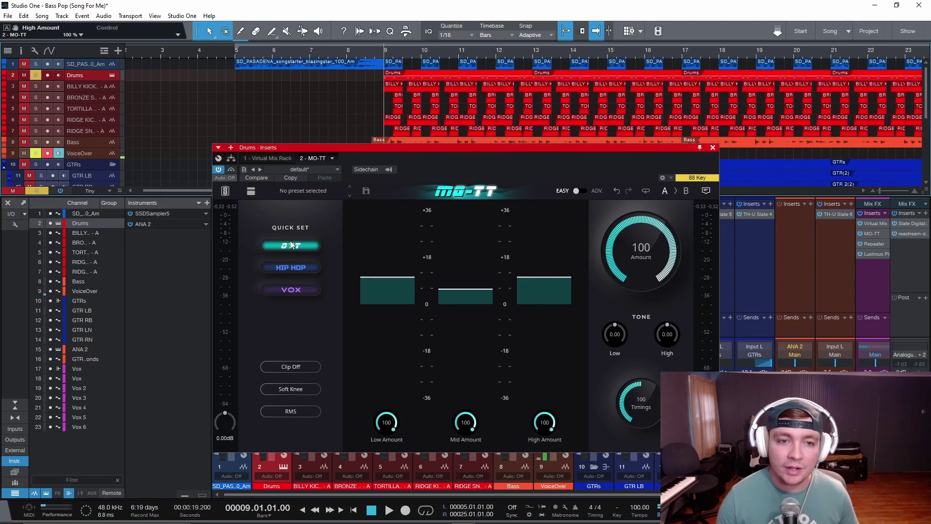
pyautogui.press('space')
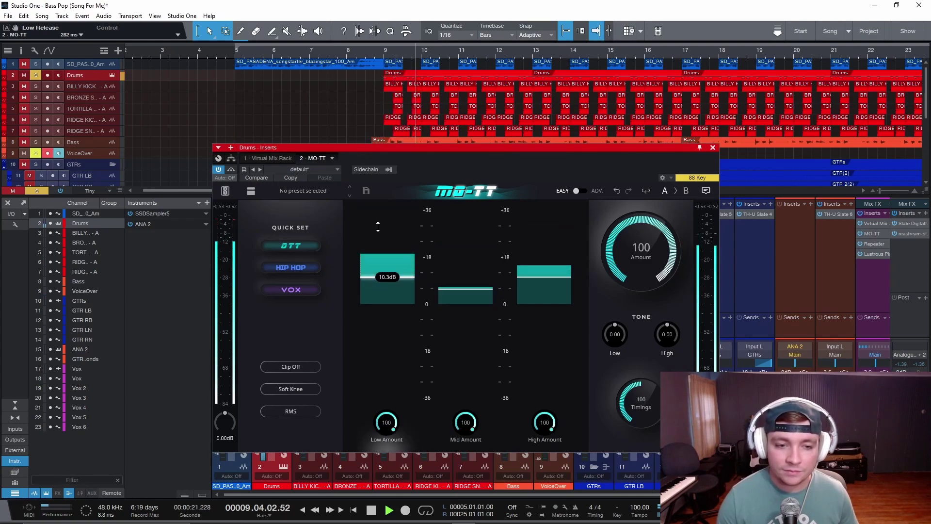
pyautogui.press('space')
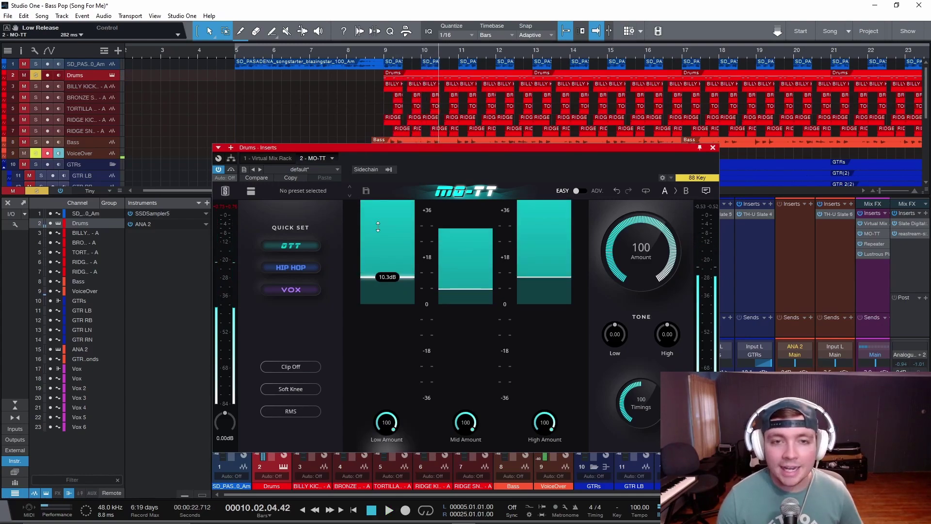
# Drop the overall Amount to 0% and raise it to 41.6% while the drums play from just before bar 9.
pyautogui.click(375, 51)
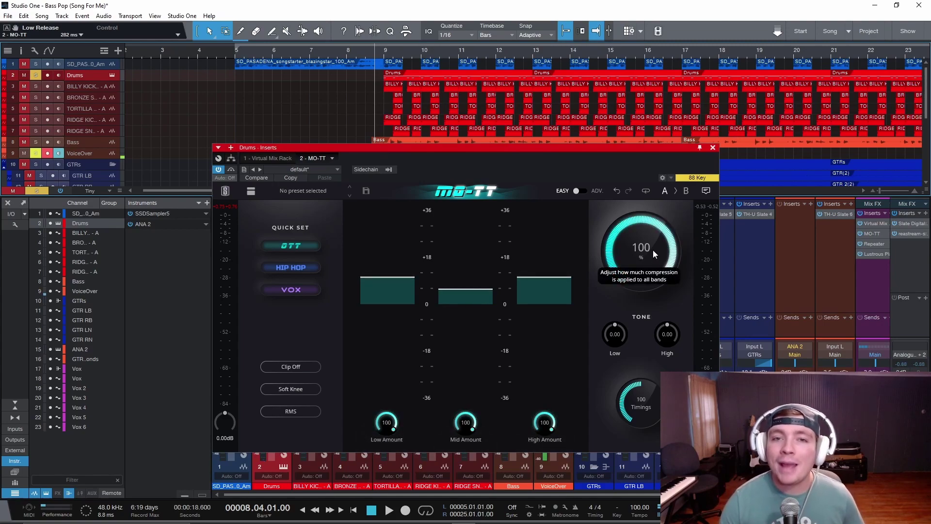
pyautogui.moveTo(653, 249); pyautogui.dragTo(645, 362)
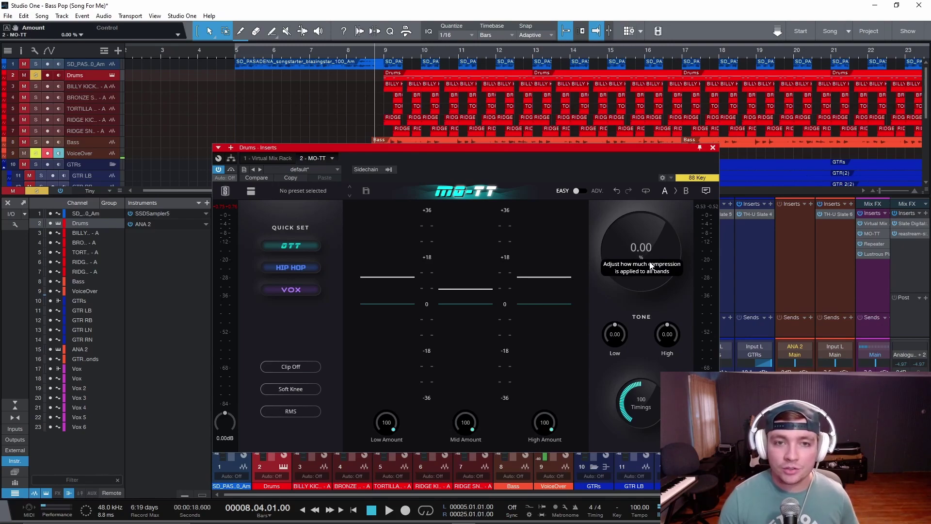
pyautogui.moveTo(651, 266); pyautogui.dragTo(592, 257)
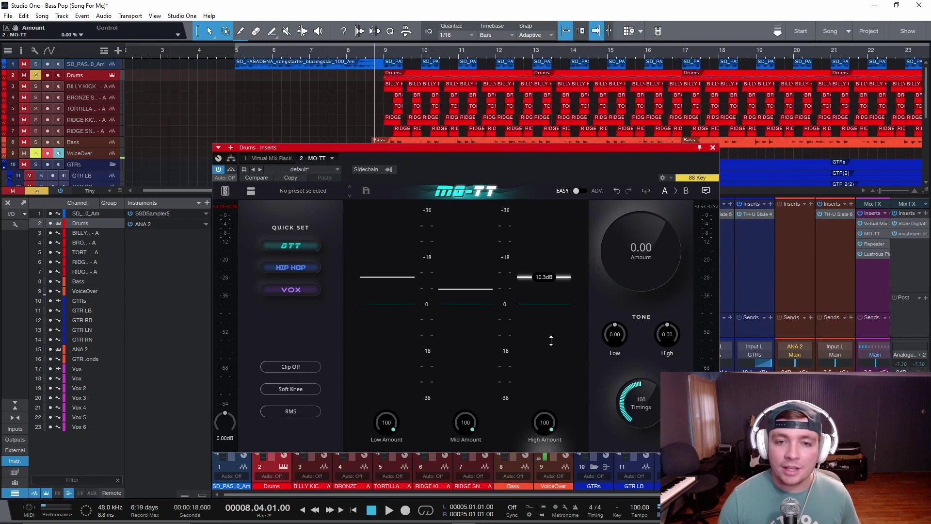
pyautogui.press('space')
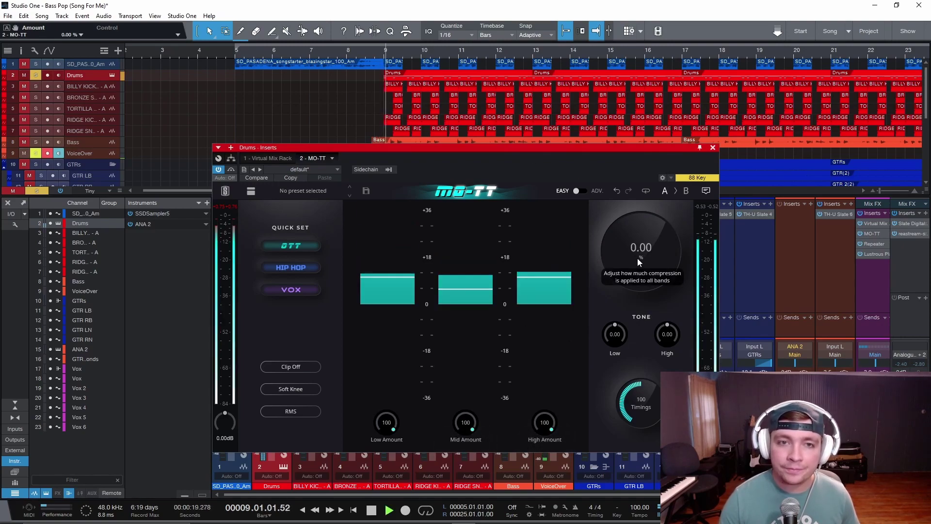
pyautogui.moveTo(654, 261)
pyautogui.mouseDown()
pyautogui.moveTo(687, 126)
pyautogui.moveTo(691, 287)
pyautogui.moveTo(699, 248)
pyautogui.moveTo(667, 258)
pyautogui.mouseUp()
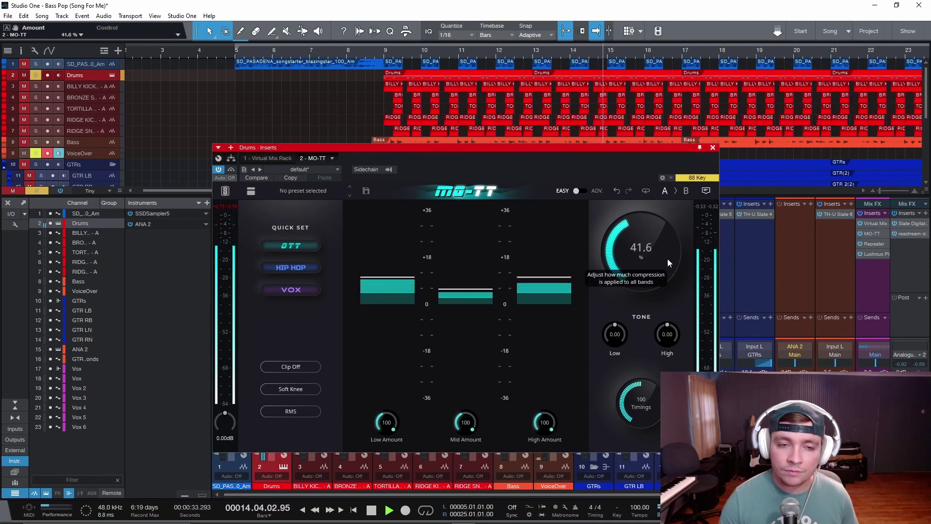
# Unsolo the Drums track so all tracks can be heard, and reopen its MO-TT insert clear of the arrangement.
pyautogui.click(712, 147)
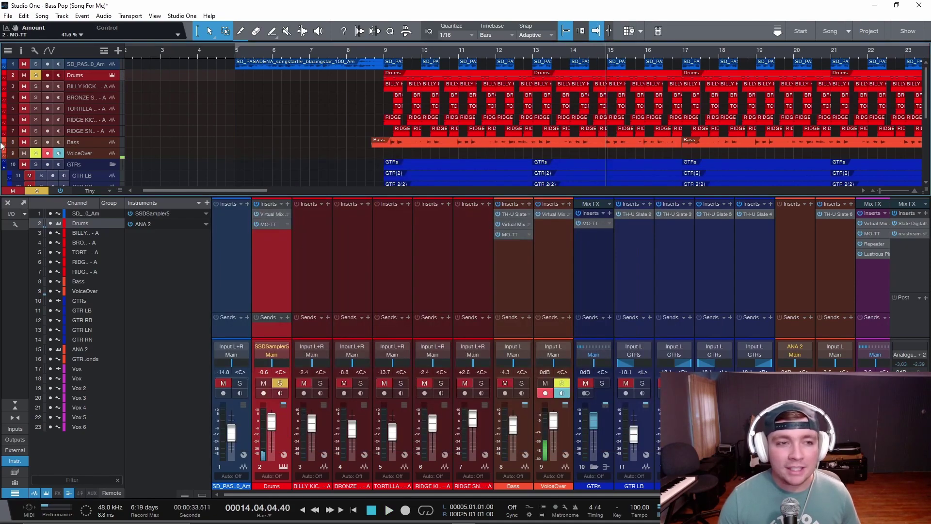
pyautogui.click(36, 75)
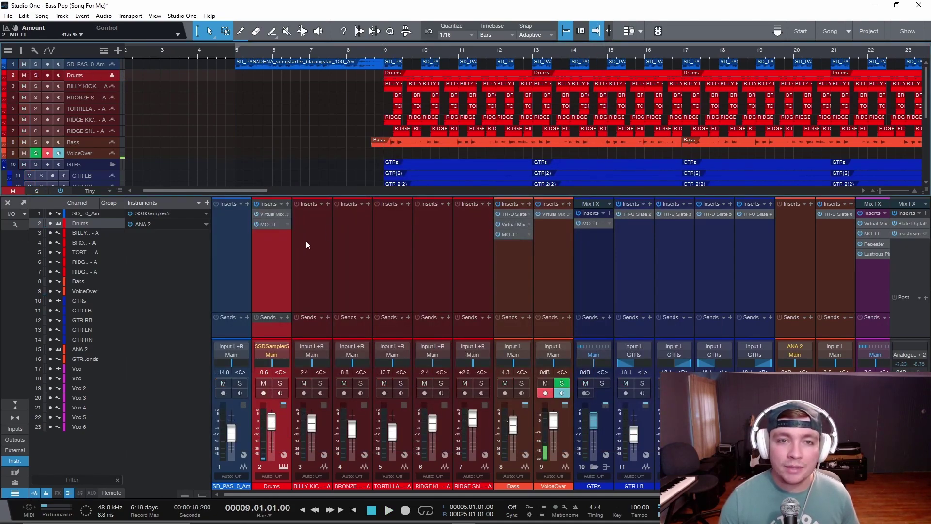
pyautogui.click(269, 225)
pyautogui.moveTo(361, 149); pyautogui.dragTo(473, 193)
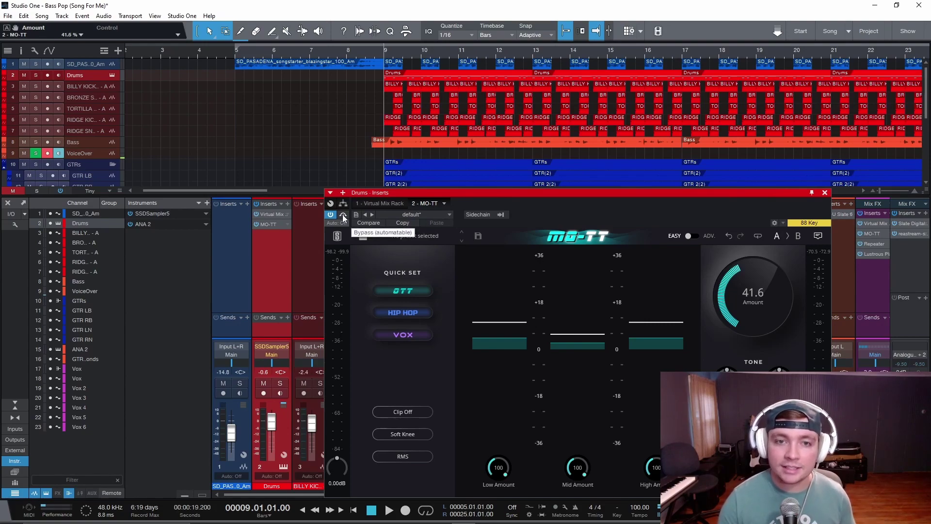
# Play the full mix and compare the drums with MO-TT active and bypassed, leaving the plugin active.
pyautogui.press('space')
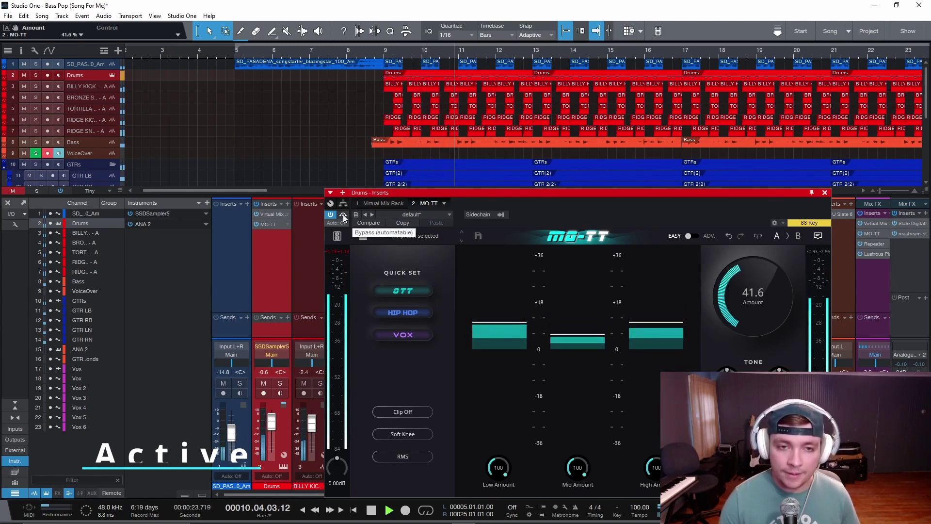
pyautogui.click(343, 216)
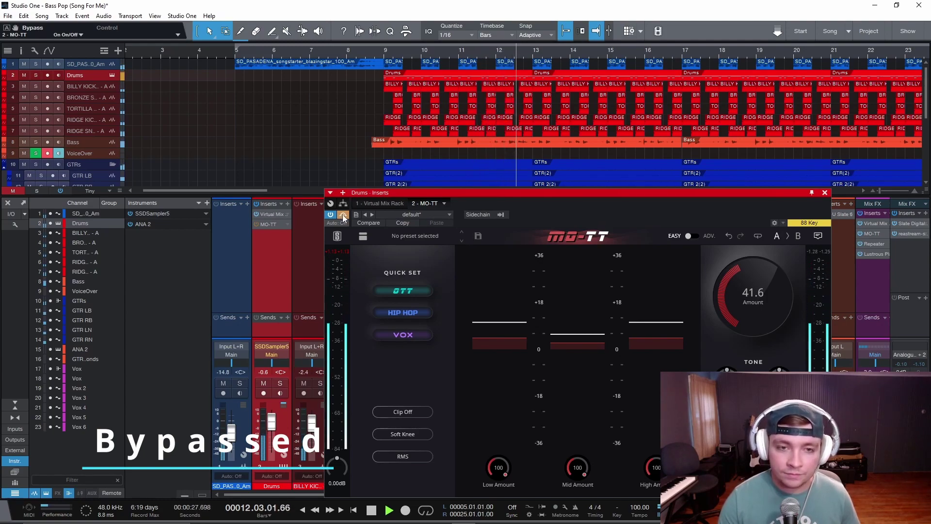
pyautogui.click(343, 217)
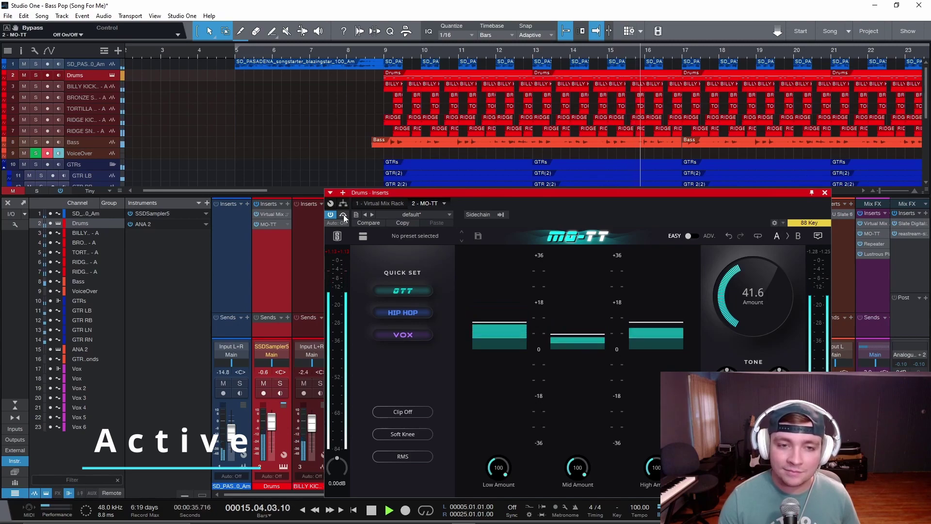
pyautogui.click(343, 215)
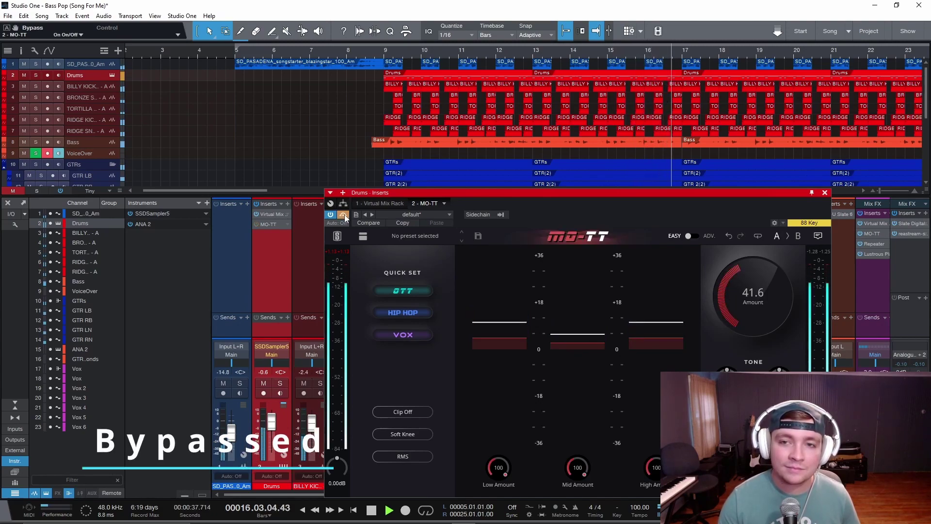
pyautogui.click(344, 214)
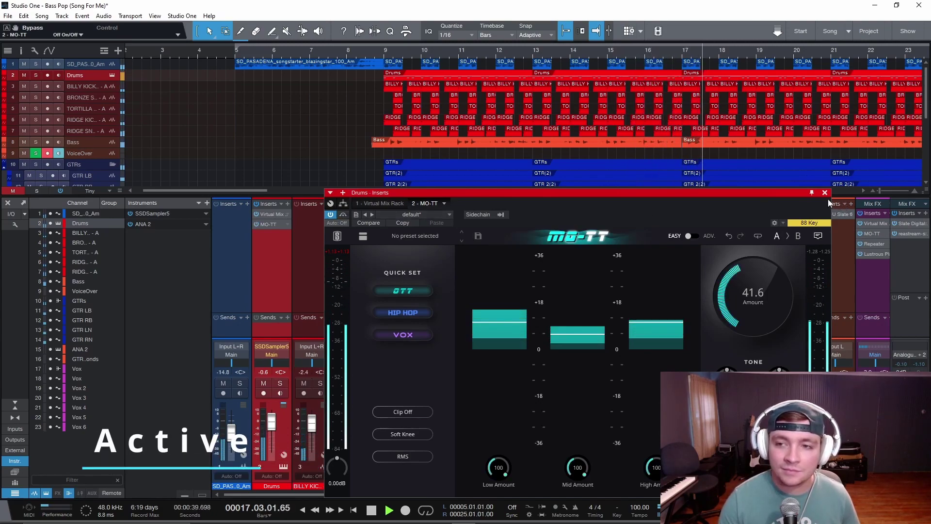
pyautogui.moveTo(665, 192); pyautogui.dragTo(625, 162)
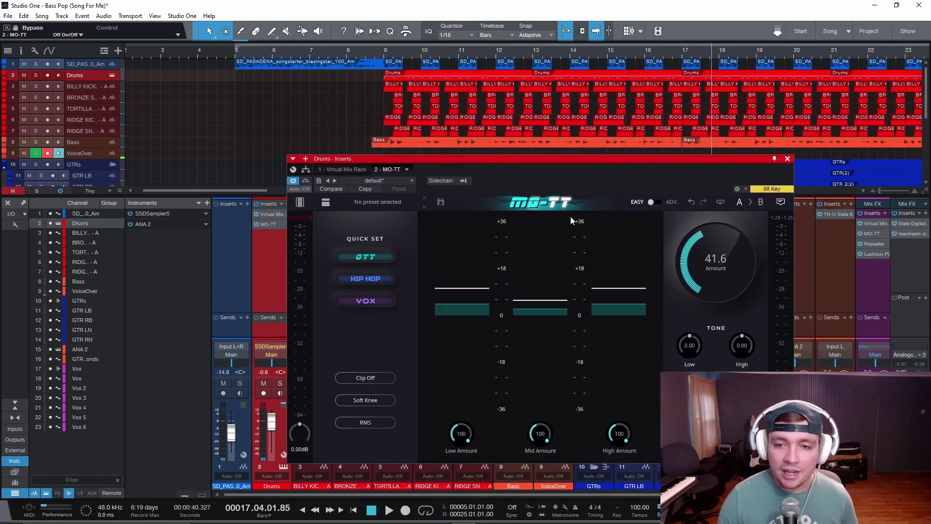
# Reduce the High Amount to 70.9% while playing the full mix from bar 9.
pyautogui.click(383, 55)
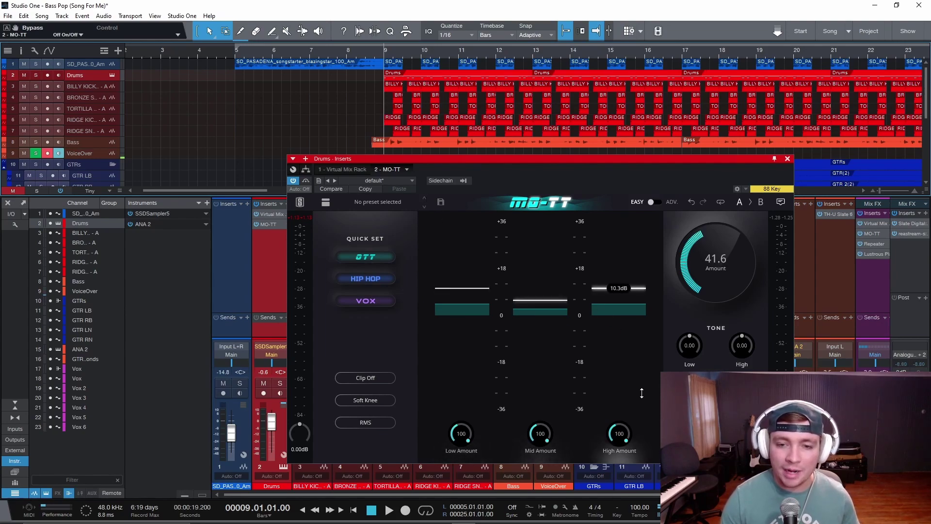
pyautogui.moveTo(620, 436); pyautogui.dragTo(628, 386)
pyautogui.press('space')
pyautogui.moveTo(619, 433); pyautogui.dragTo(663, 375)
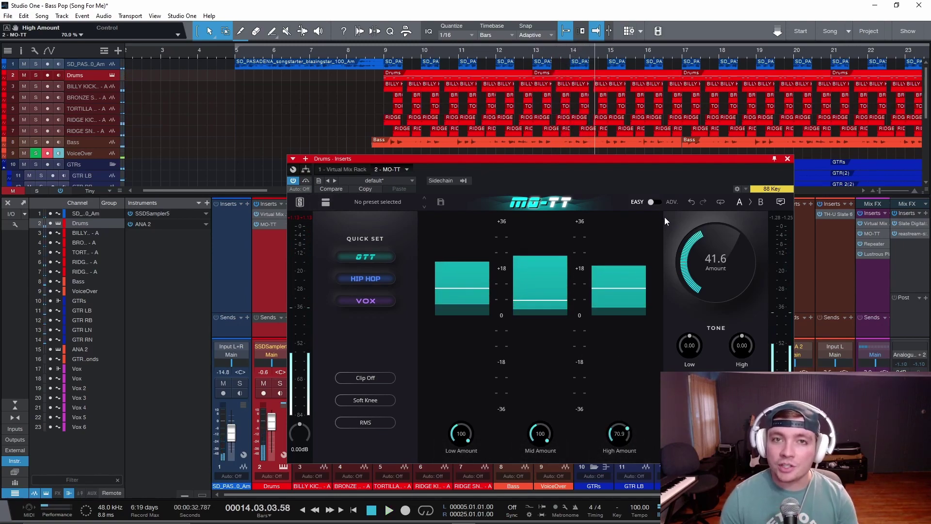
# Switch MO-TT to advanced mode, nudge the mid/high crossover slightly higher, and try the low/mid crossover at 203 Hz before moving it back.
pyautogui.moveTo(523, 331)
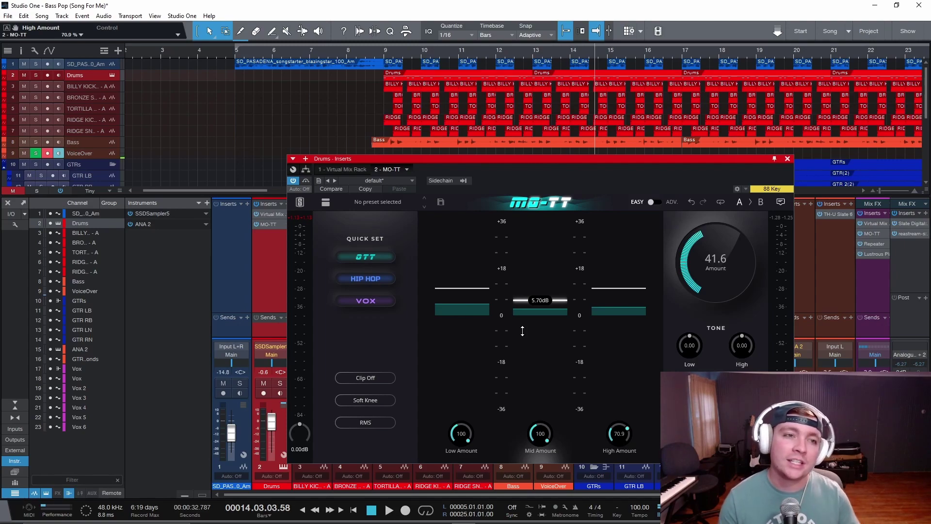
pyautogui.click(653, 203)
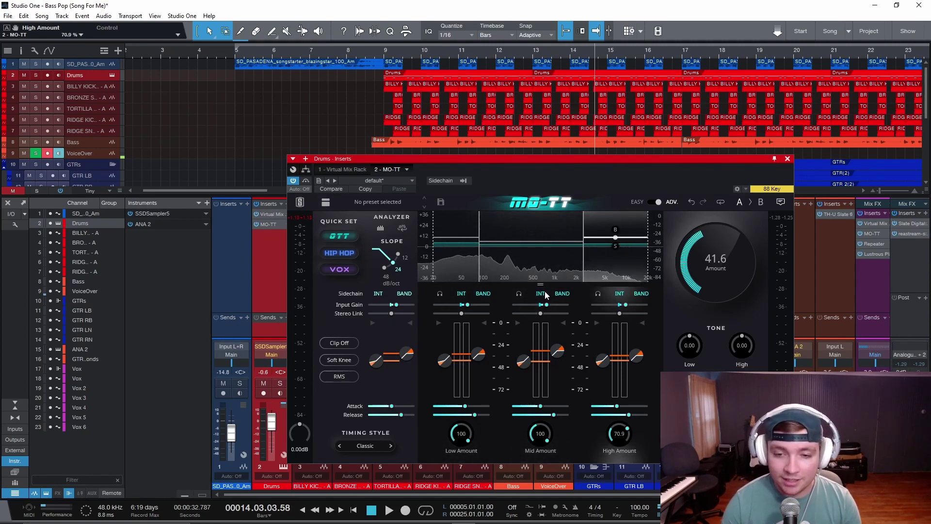
pyautogui.moveTo(583, 266); pyautogui.dragTo(586, 267)
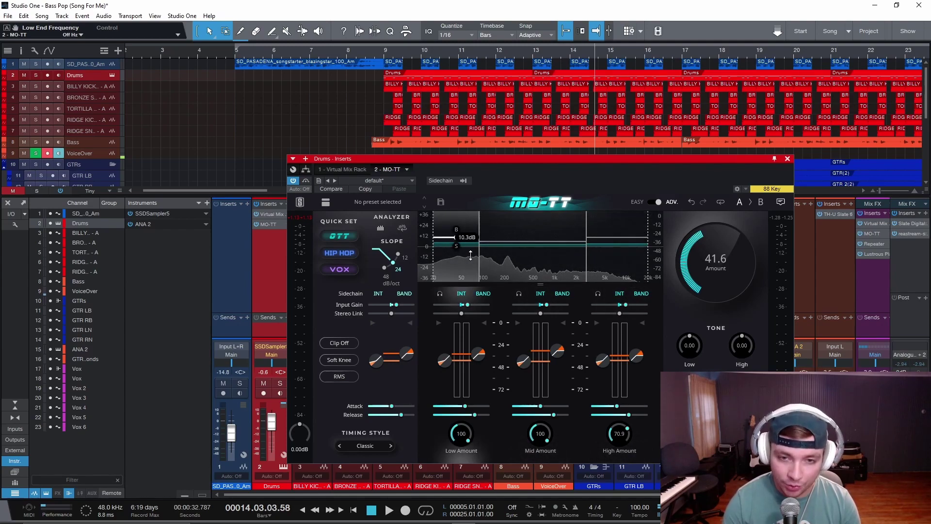
pyautogui.moveTo(479, 269); pyautogui.dragTo(505, 270)
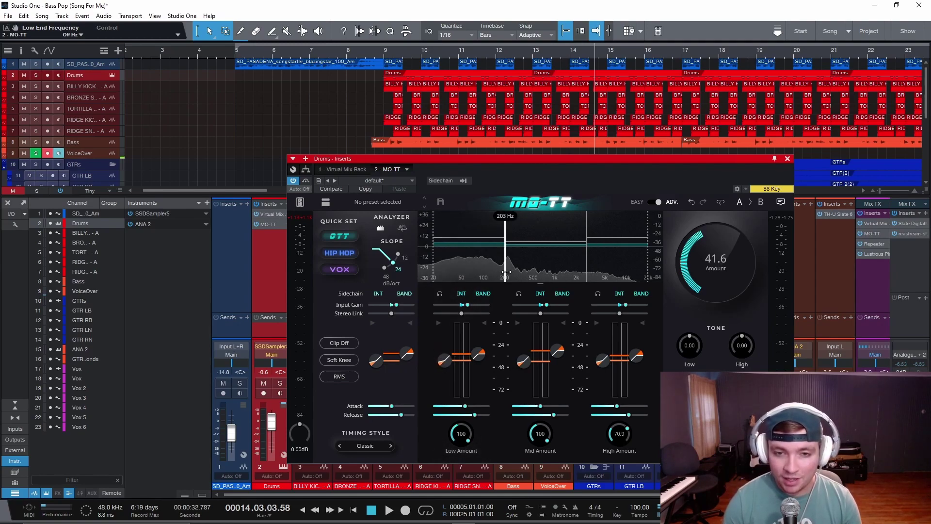
pyautogui.moveTo(505, 271); pyautogui.dragTo(481, 286)
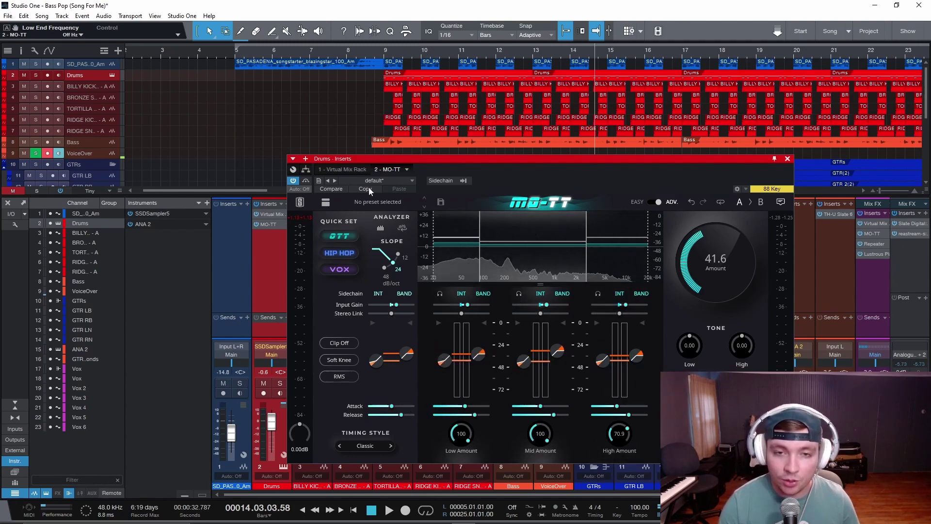
# Solo the Drums track and play it from bar 9 with the advanced MO-TT view open.
pyautogui.press('b')
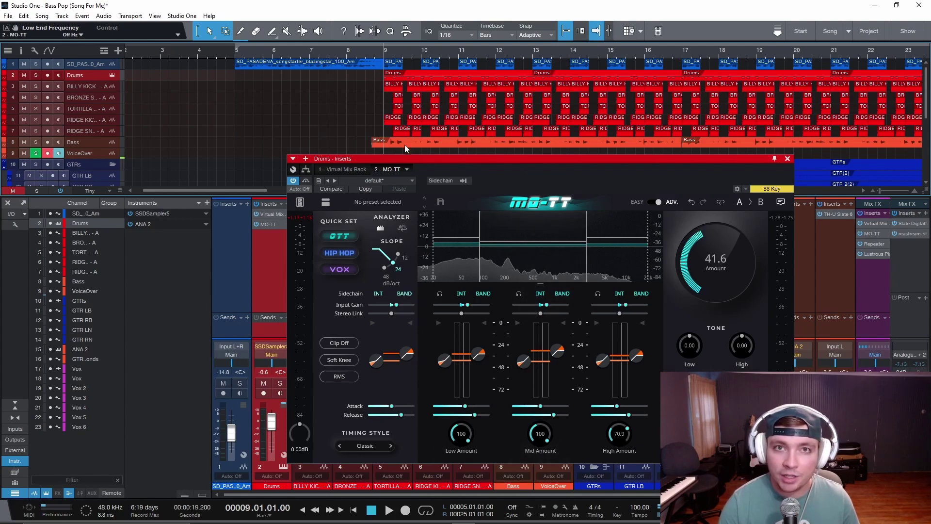
pyautogui.click(37, 75)
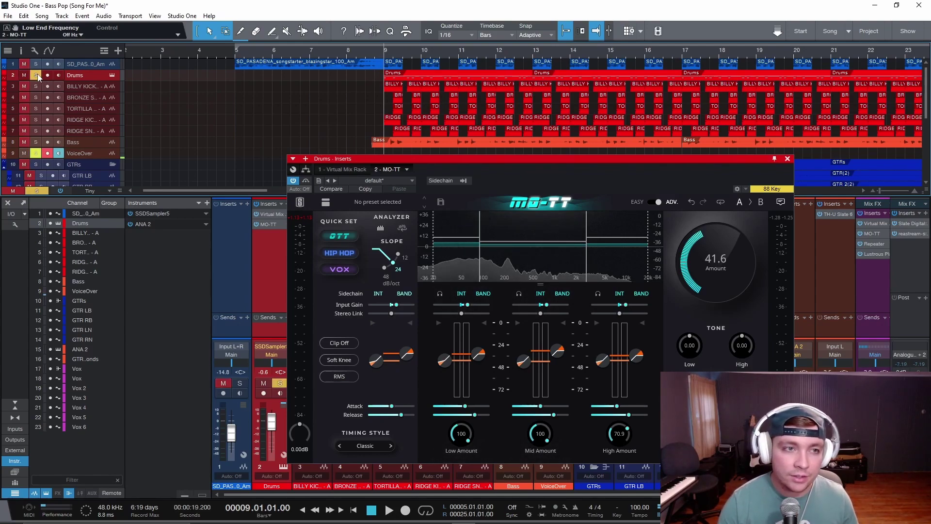
pyautogui.press('space')
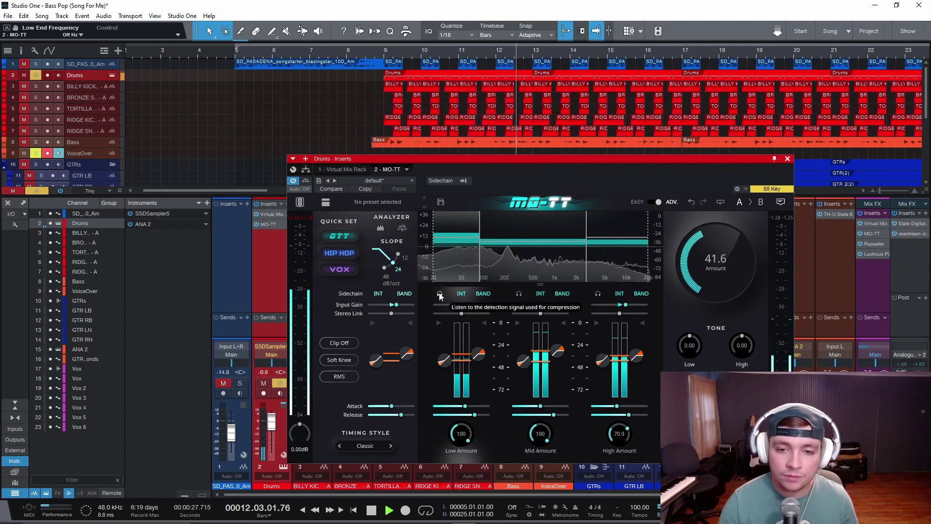
# Stop playback, return the drum MO-TT to easy mode, and close its window.
pyautogui.press('space')
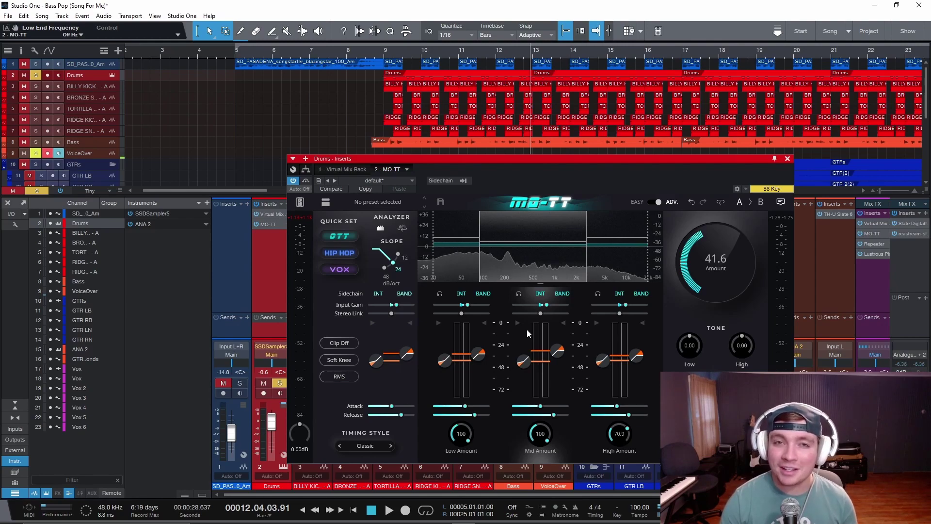
pyautogui.click(645, 202)
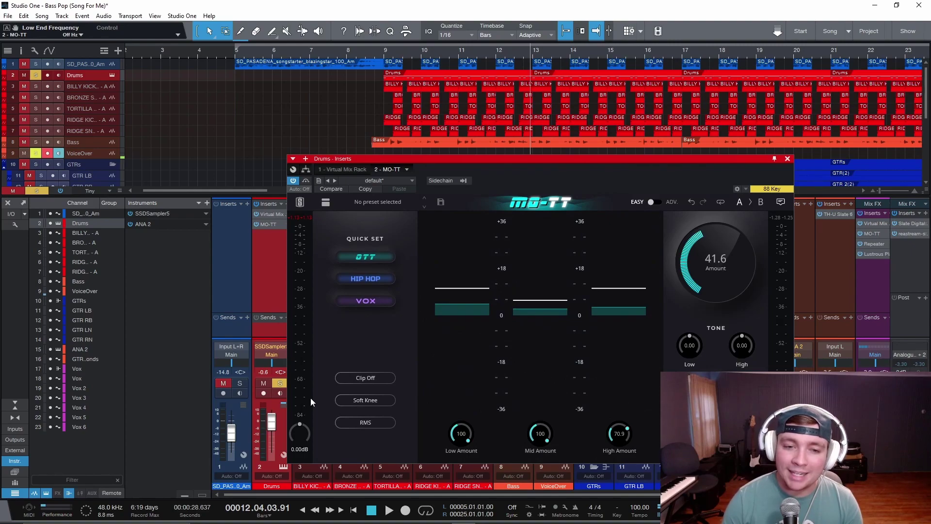
pyautogui.click(788, 159)
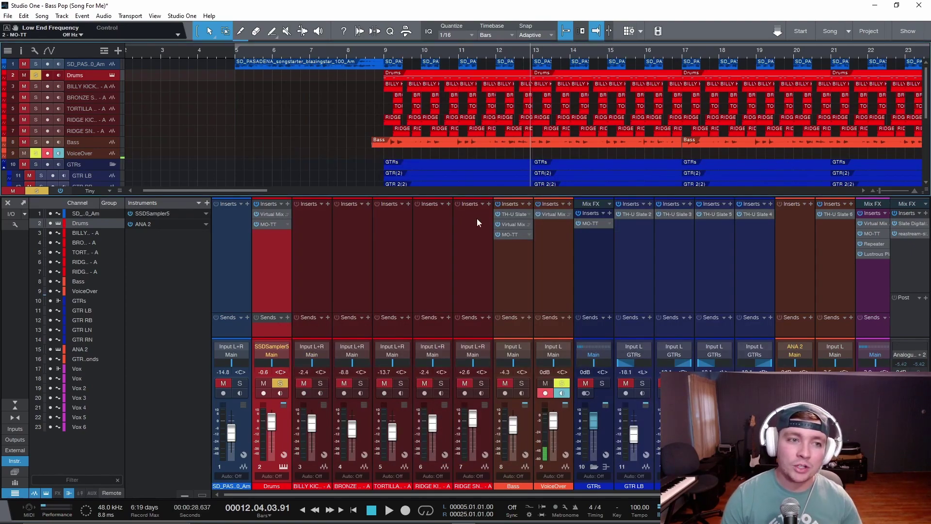
# Solo the Bass track instead of Drums and play it from just before bar 9, enlarging the track height to Medium.
pyautogui.click(36, 142)
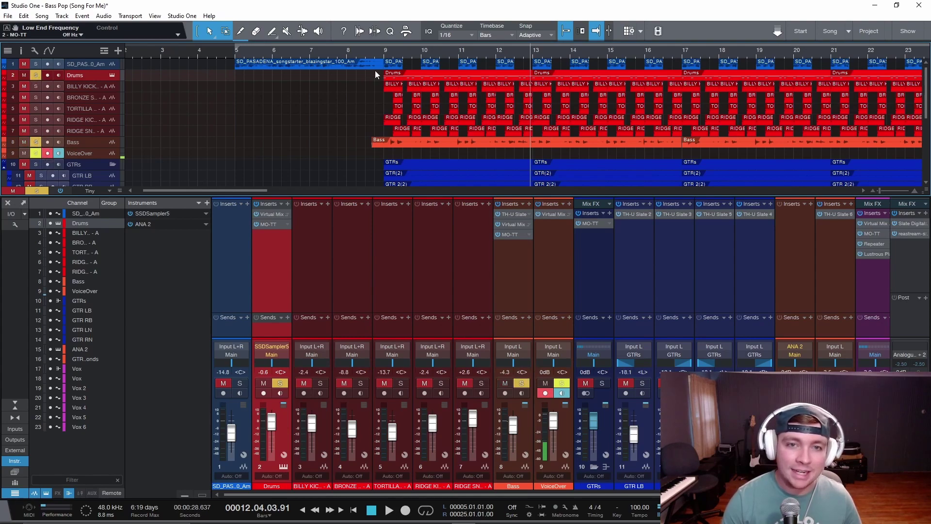
pyautogui.click(380, 54)
pyautogui.click(36, 75)
pyautogui.press('space')
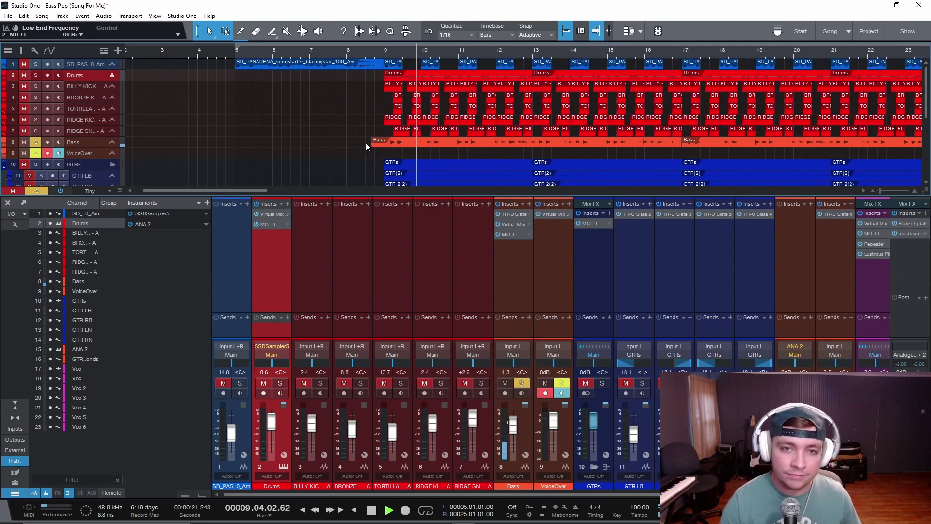
pyautogui.click(193, 138)
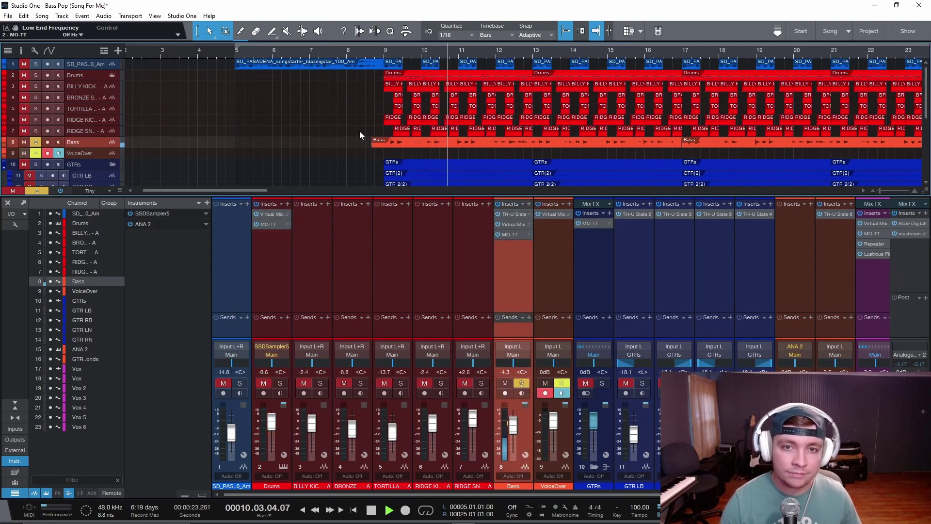
pyautogui.scroll(2, 359, 131)
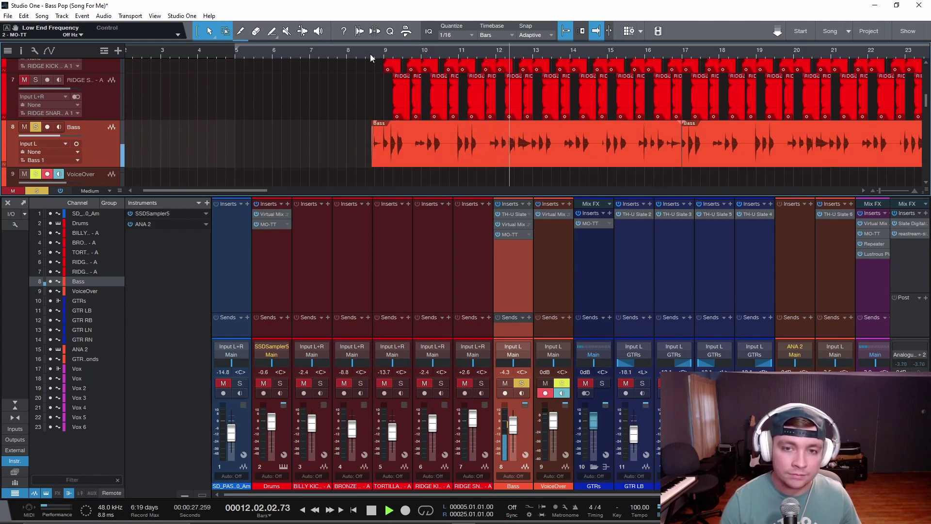
pyautogui.press('space')
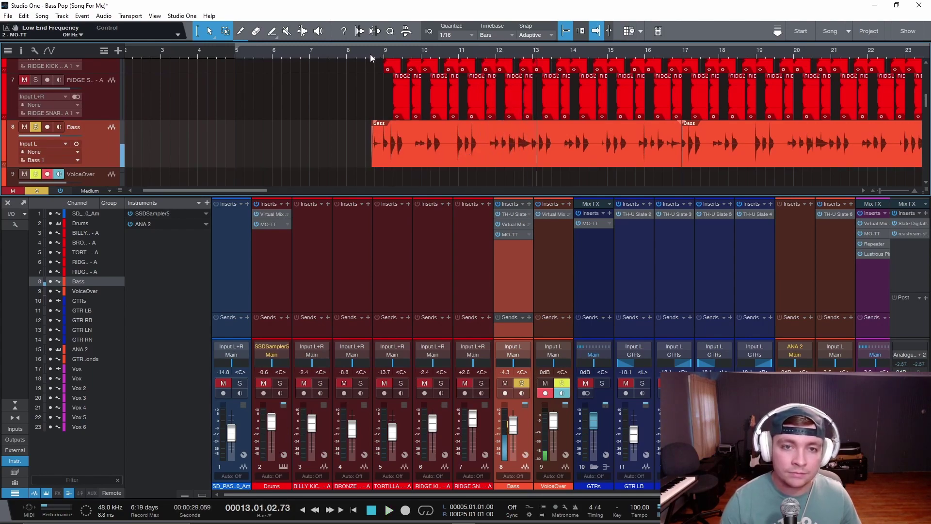
# Open MO-TT on the Bass channel and show its preset browser to review the Bass Round preset and band levels.
pyautogui.click(509, 235)
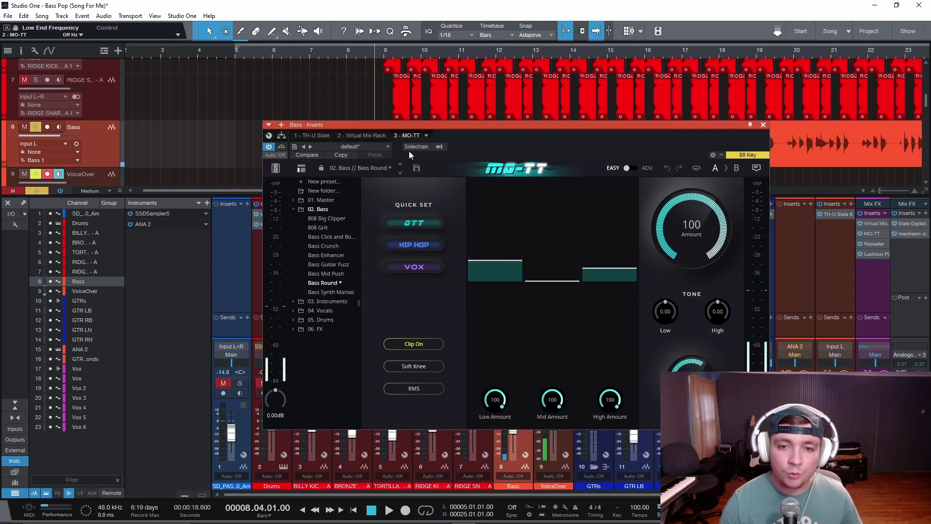
pyautogui.moveTo(496, 125)
pyautogui.mouseDown()
pyautogui.moveTo(467, 119)
pyautogui.moveTo(477, 146)
pyautogui.moveTo(517, 141)
pyautogui.moveTo(484, 138)
pyautogui.mouseUp()
pyautogui.click(339, 176)
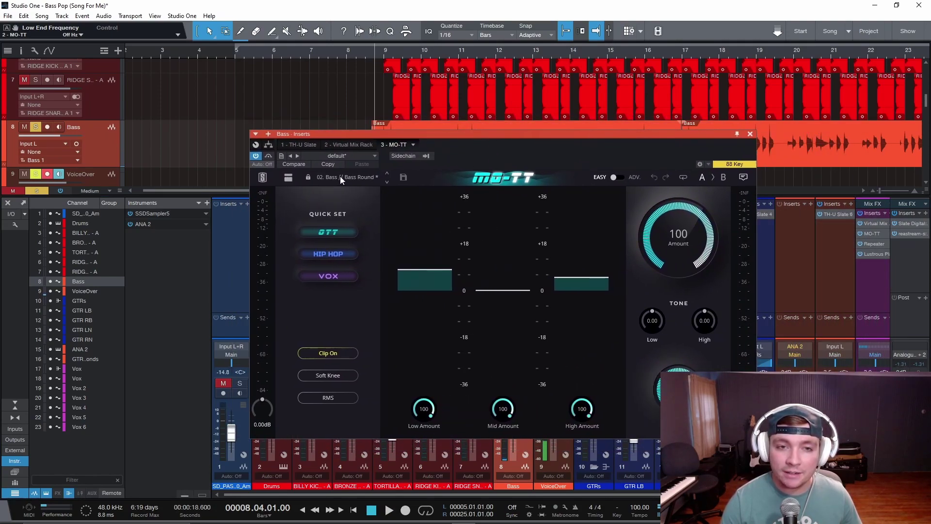
pyautogui.click(340, 176)
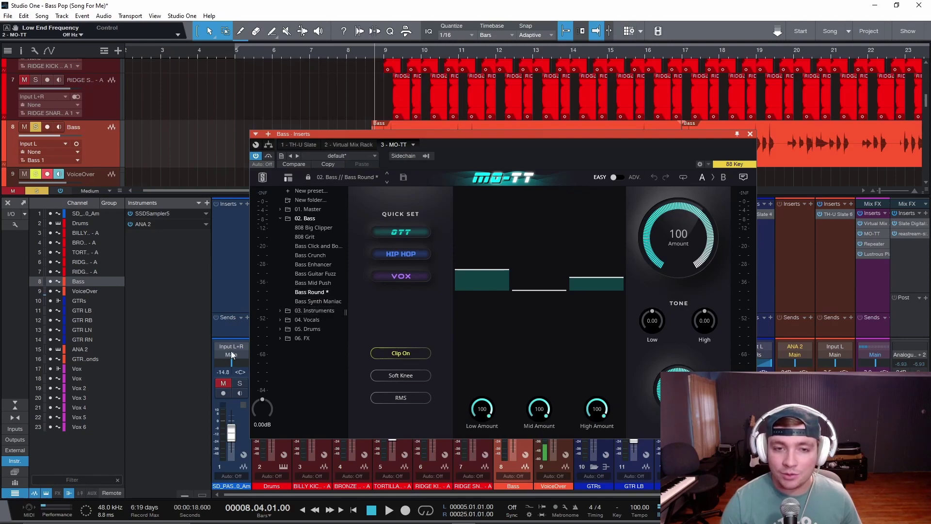
pyautogui.moveTo(495, 276)
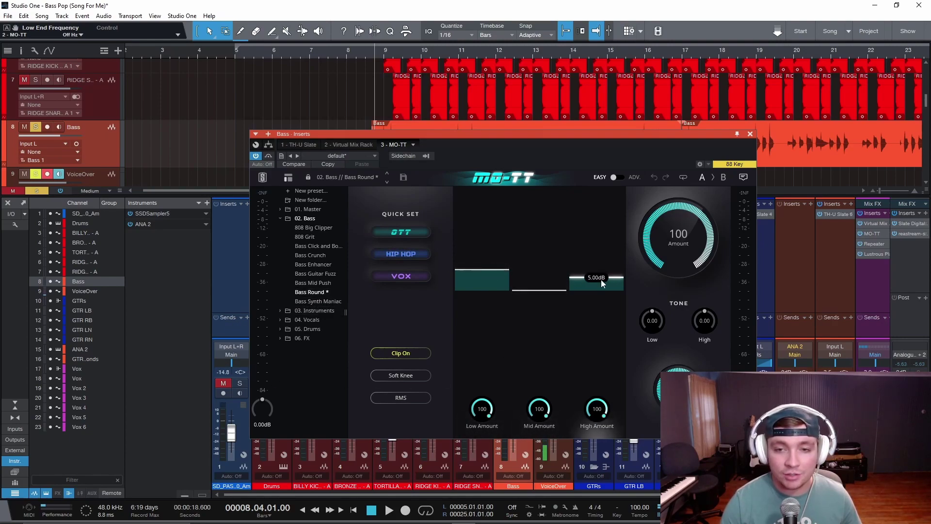
# Play the soloed bass from bar 8 and compare it with MO-TT bypassed and active, leaving the plugin active.
pyautogui.click(372, 65)
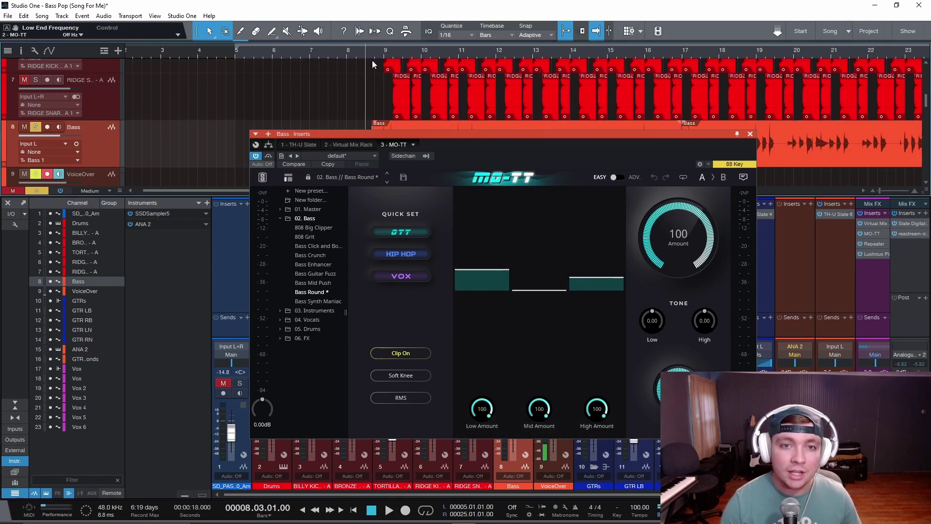
pyautogui.click(268, 155)
pyautogui.press('space')
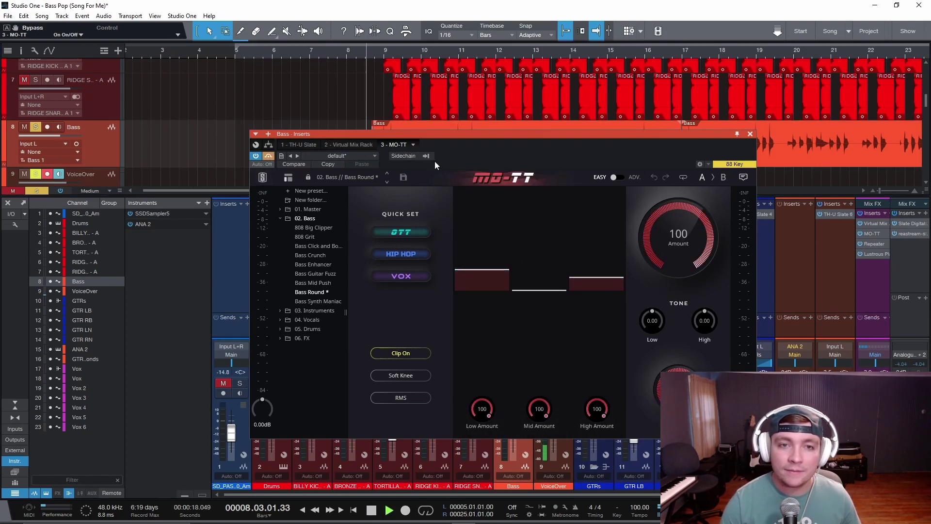
pyautogui.click(269, 157)
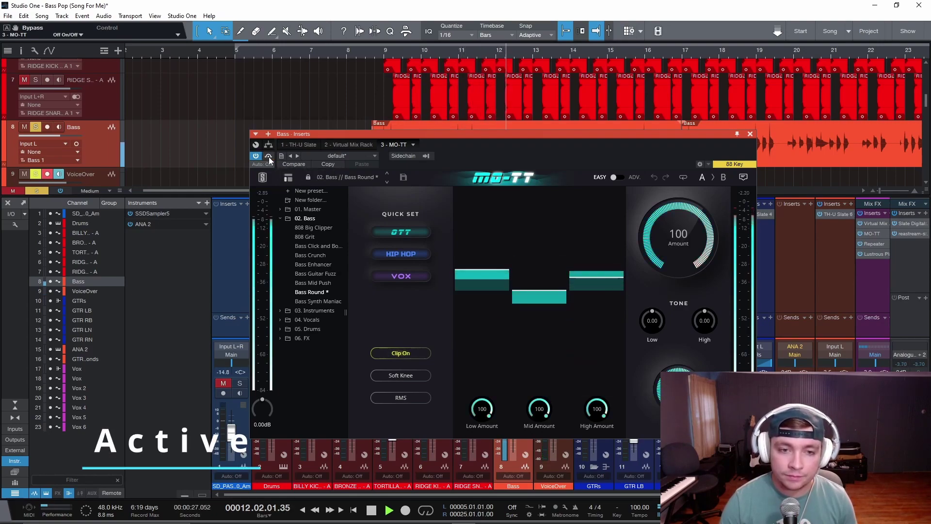
pyautogui.click(268, 157)
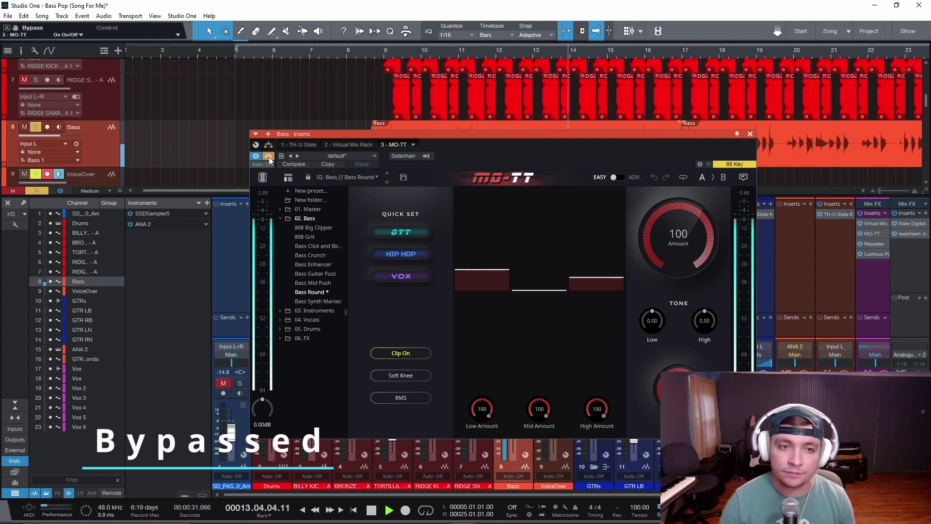
pyautogui.click(269, 157)
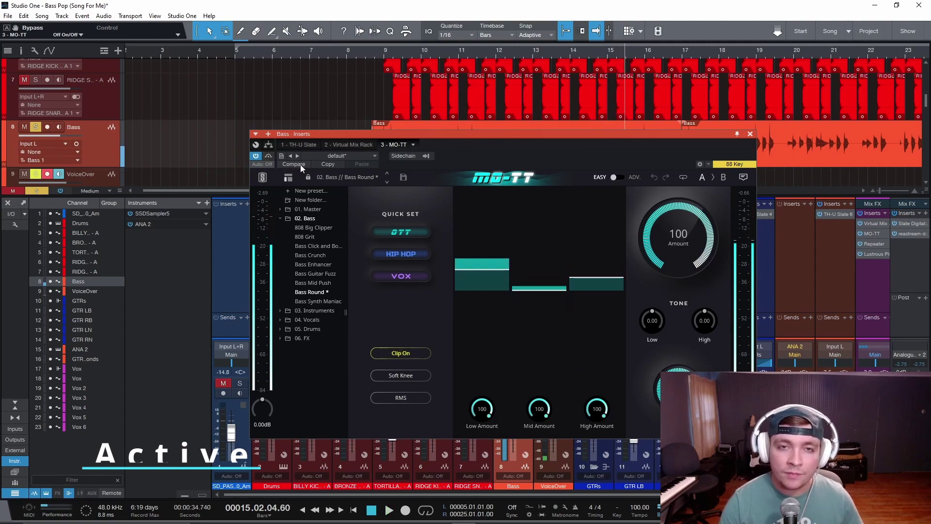
pyautogui.press('space')
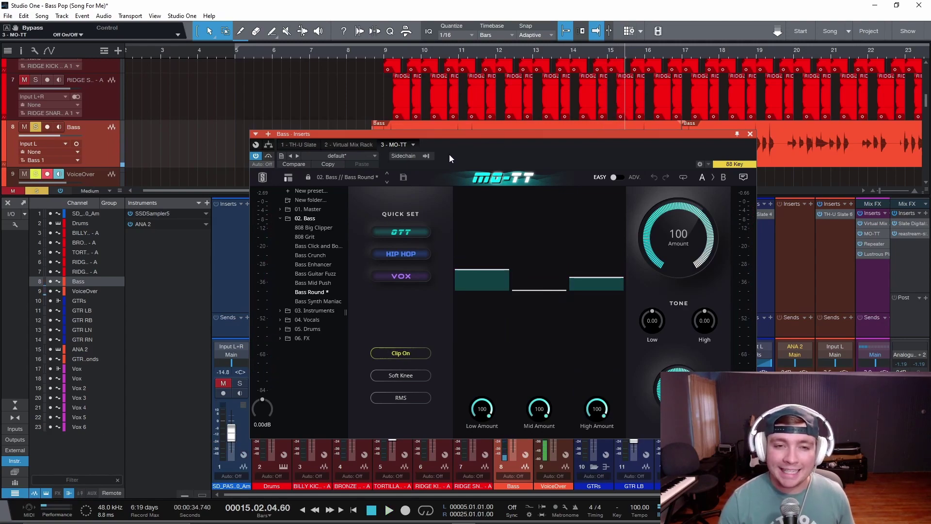
# Close the bass MO-TT window and solo the Drums track and all kick and snare tracks along with Bass.
pyautogui.moveTo(484, 275)
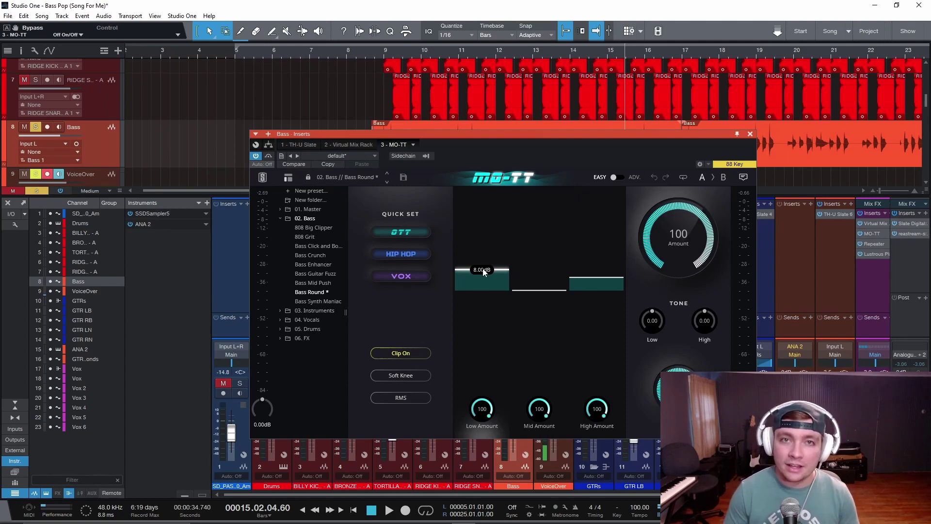
pyautogui.click(750, 135)
pyautogui.scroll(-4, 179, 119)
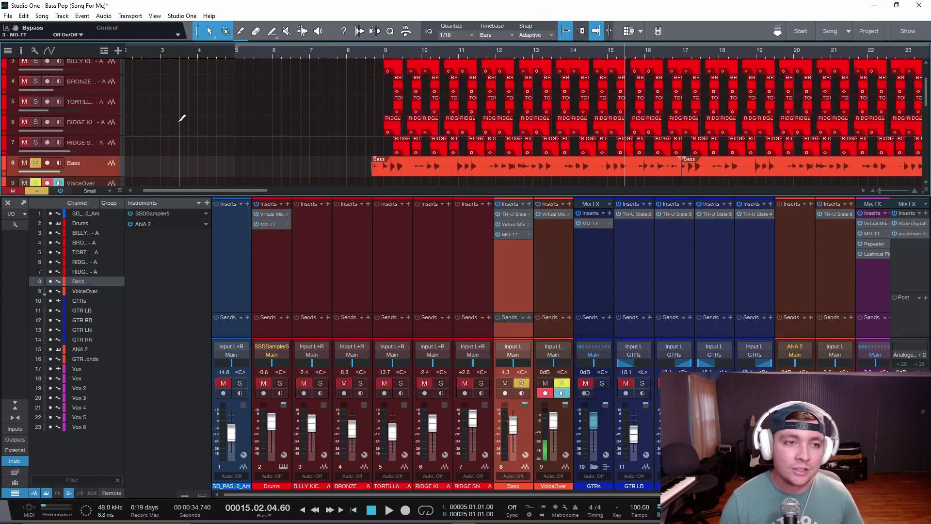
pyautogui.moveTo(37, 73); pyautogui.dragTo(37, 114)
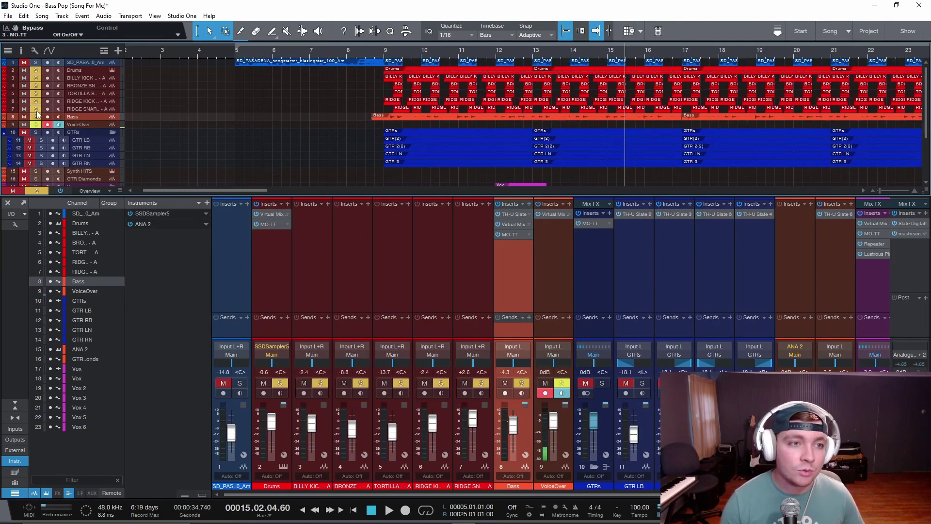
# Play the soloed drums and bass from just before bar 9, comparing the bass MO-TT bypassed and active.
pyautogui.scroll(4, 415, 124)
pyautogui.click(374, 59)
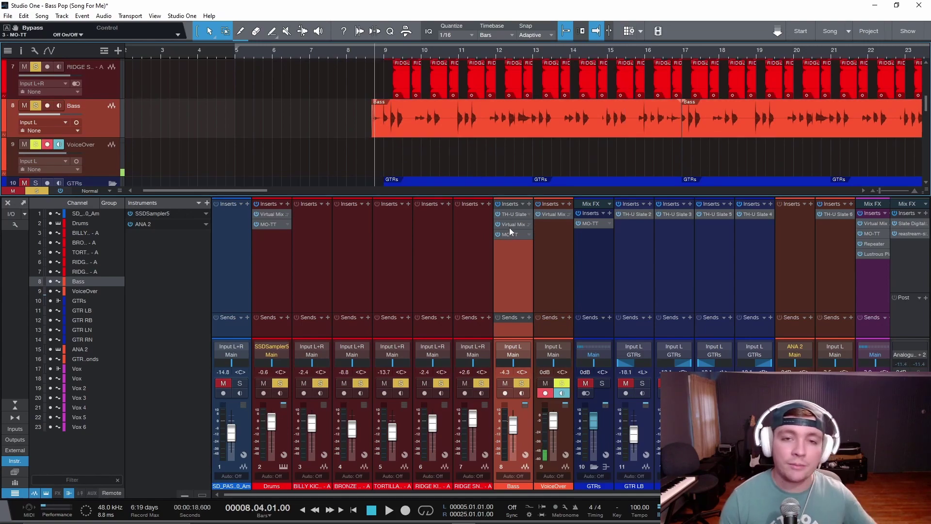
pyautogui.press('space')
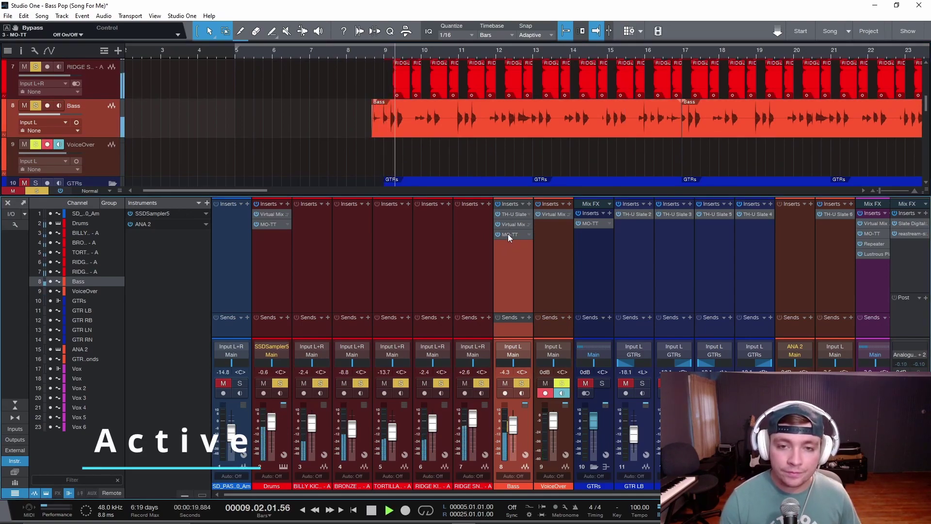
pyautogui.click(507, 234)
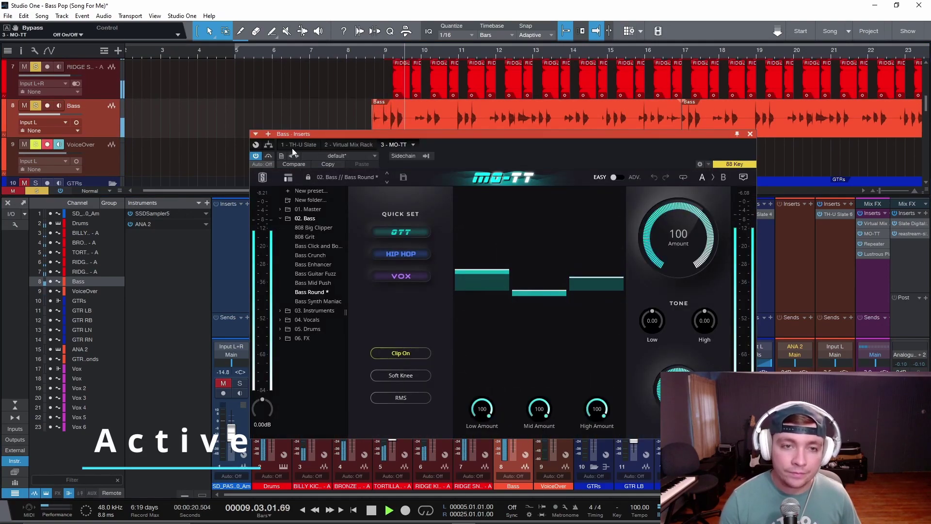
pyautogui.click(268, 157)
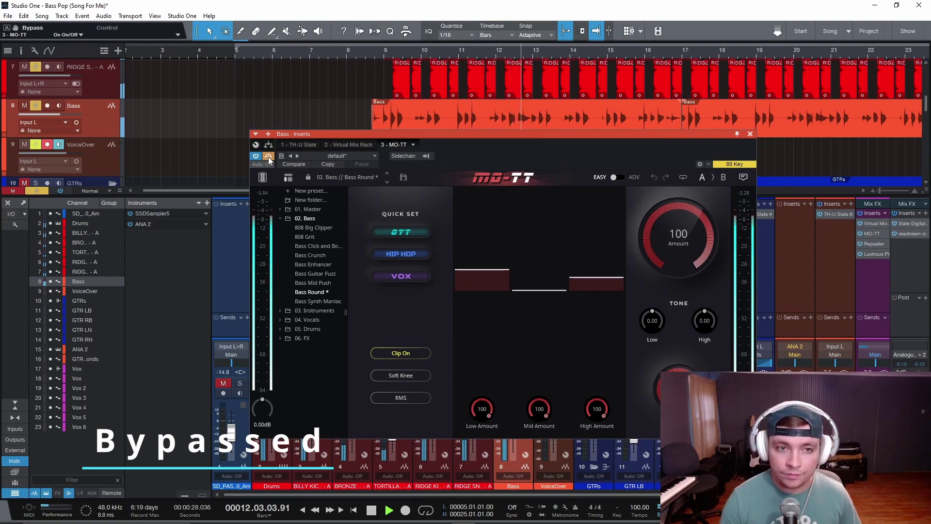
pyautogui.click(269, 157)
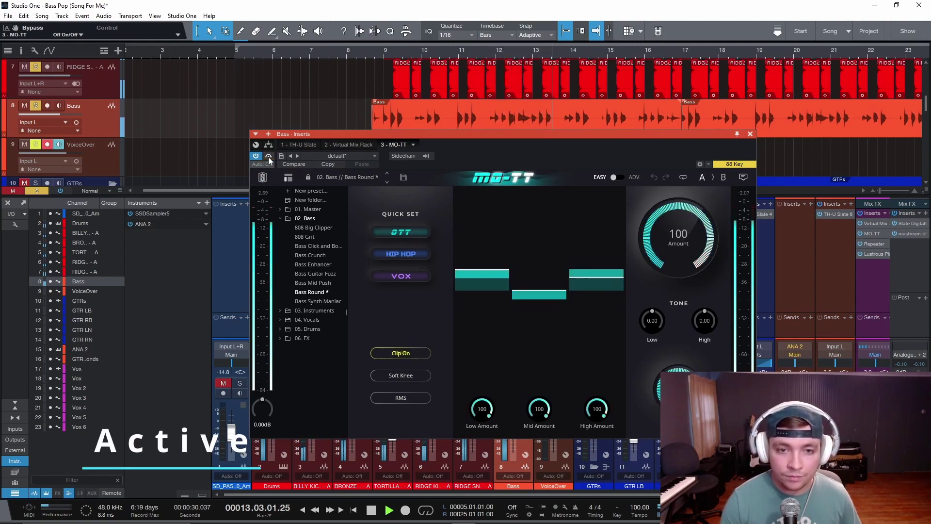
# Clear the track solos and toggle the bass MO-TT bypass against the full mix before stopping playback.
pyautogui.click(38, 191)
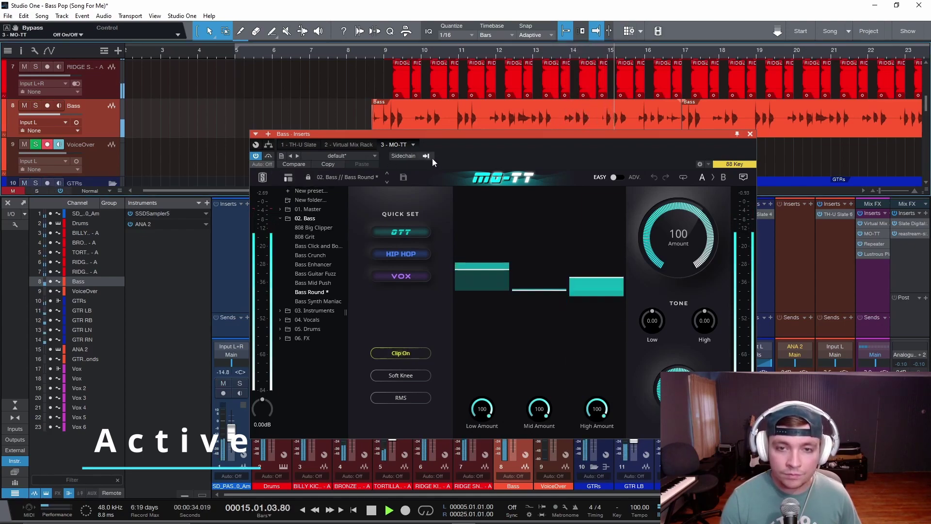
pyautogui.click(271, 156)
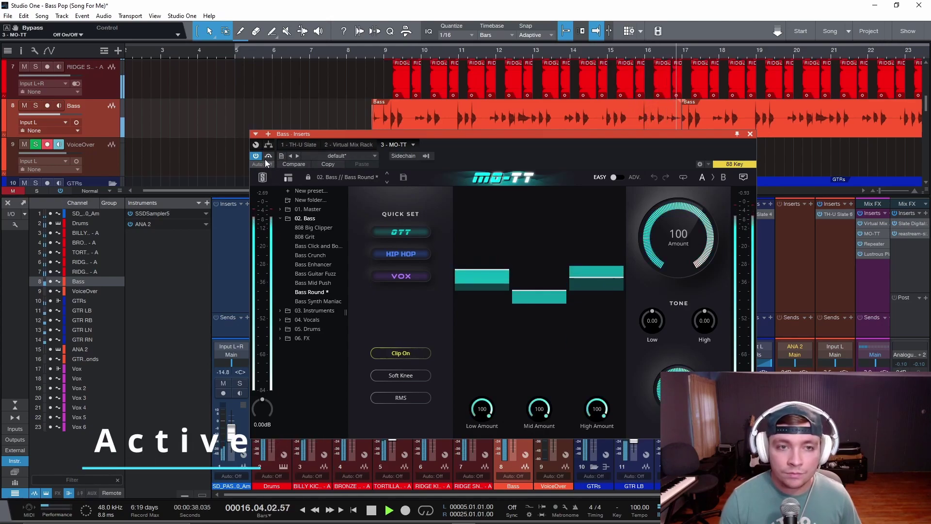
pyautogui.press('space')
pyautogui.click(751, 134)
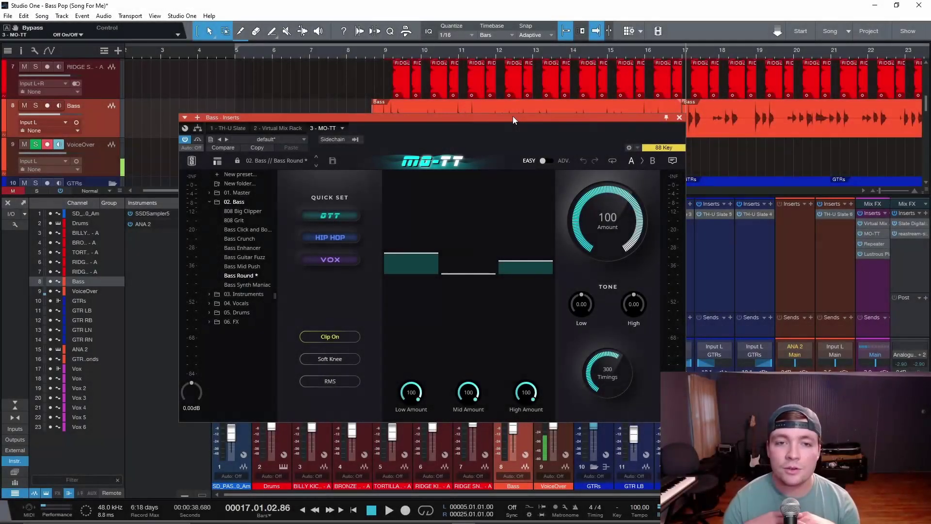